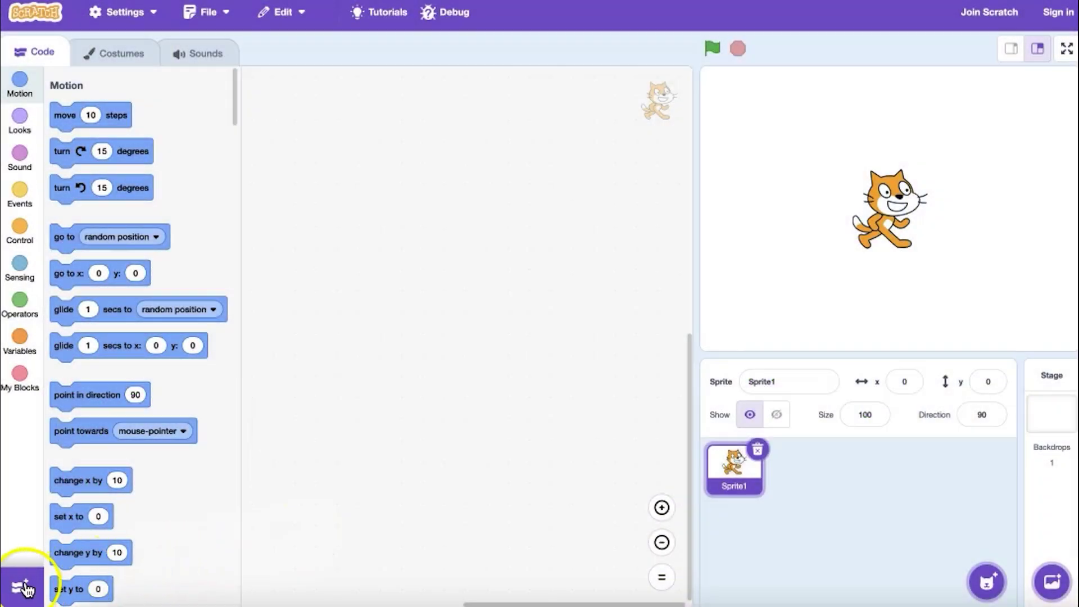
Add the Face Sensing extension and drop a 'go to nose' block into the cat's code area.
{"action": "left_click", "coordinate": [23, 587]}
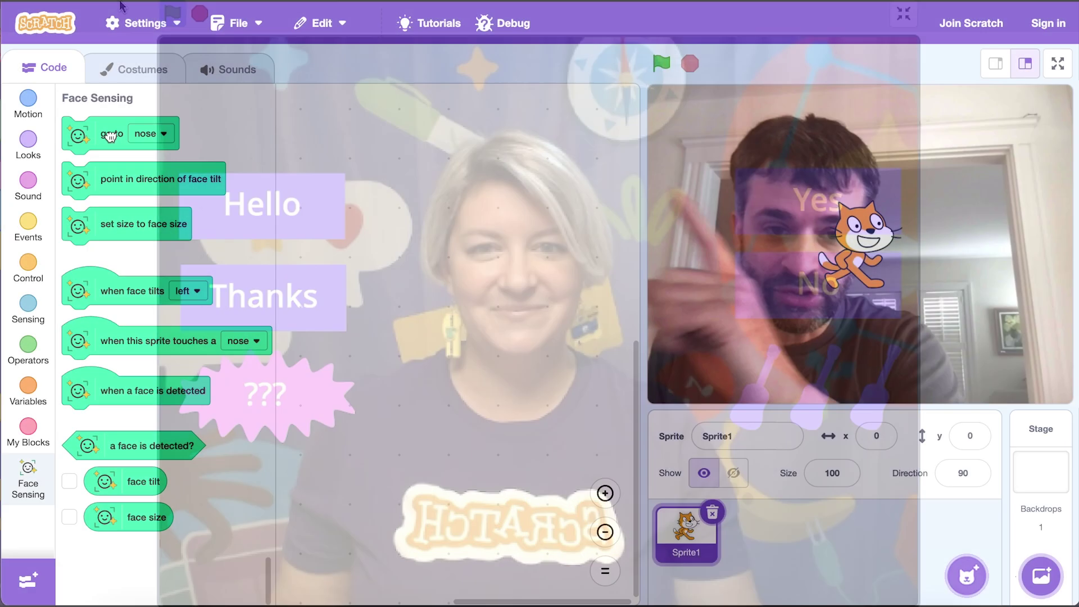
{"action": "left_click_drag", "start_coordinate": [110, 137], "coordinate": [355, 242]}
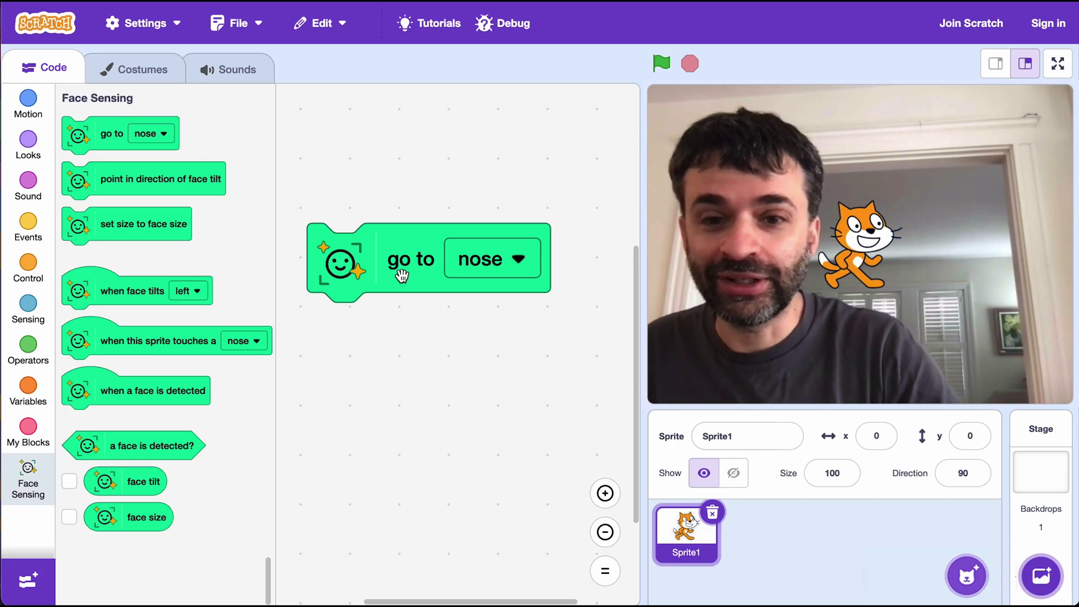
Test the 'go to nose' block, then wrap it in a forever loop and start it.
{"action": "left_click", "coordinate": [402, 276]}
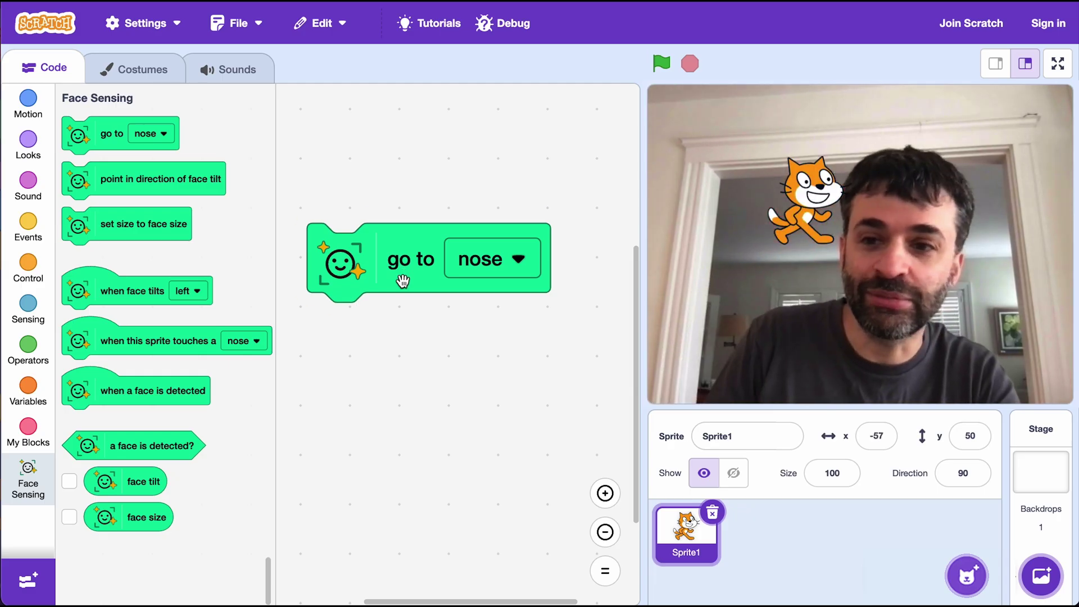
{"action": "left_click", "coordinate": [38, 272]}
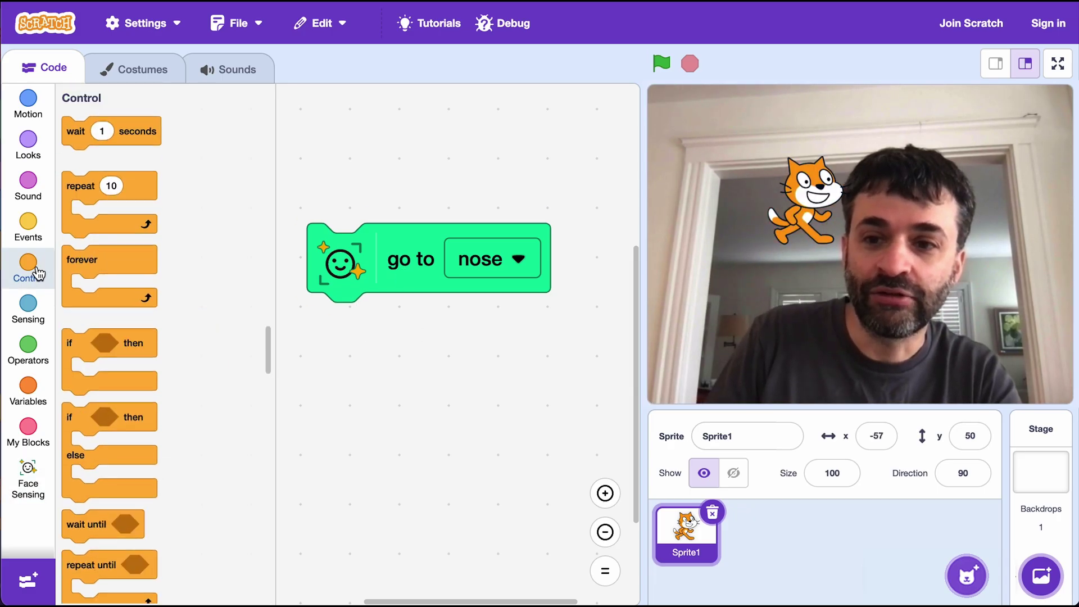
{"action": "mouse_move", "coordinate": [102, 260]}
{"action": "left_mouse_down"}
{"action": "mouse_move", "coordinate": [325, 224]}
{"action": "mouse_move", "coordinate": [363, 230]}
{"action": "left_mouse_up"}
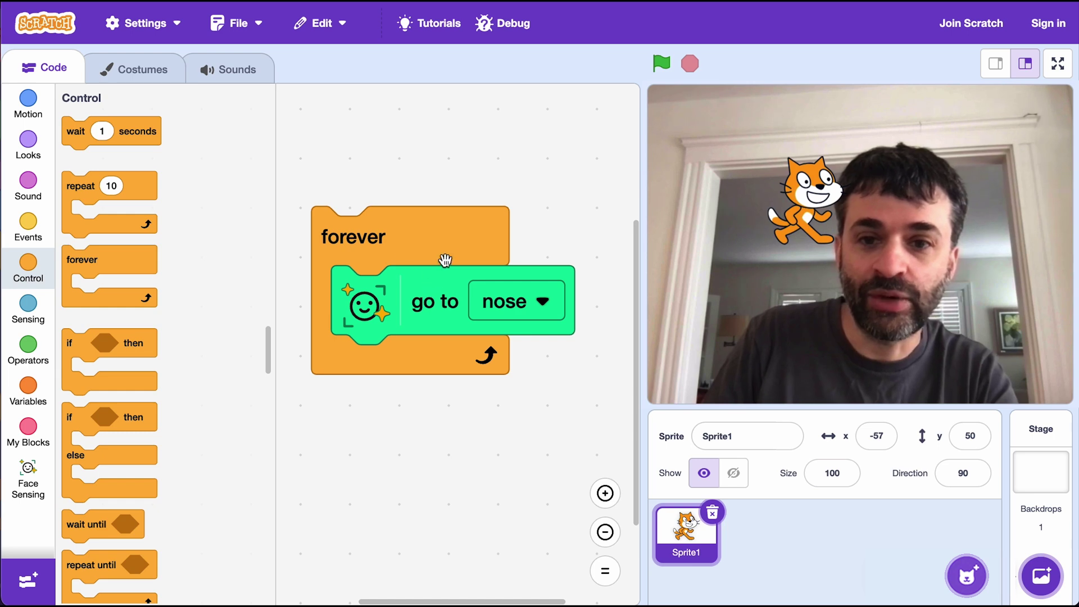
{"action": "left_click", "coordinate": [447, 248]}
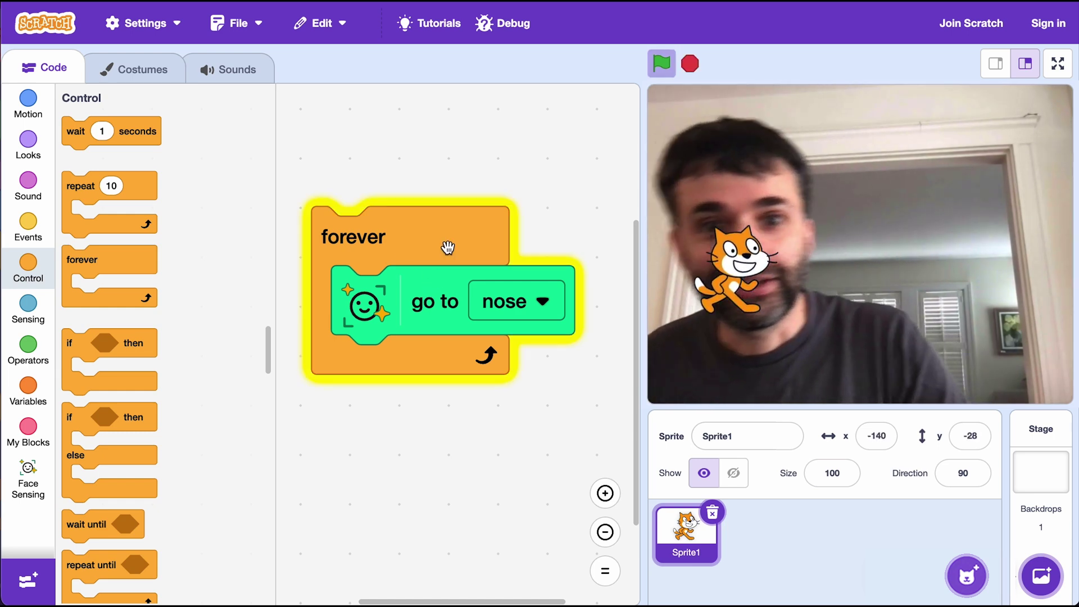
Switch the target to left ear and add a turn 15 degrees block inside the loop.
{"action": "left_click", "coordinate": [506, 302]}
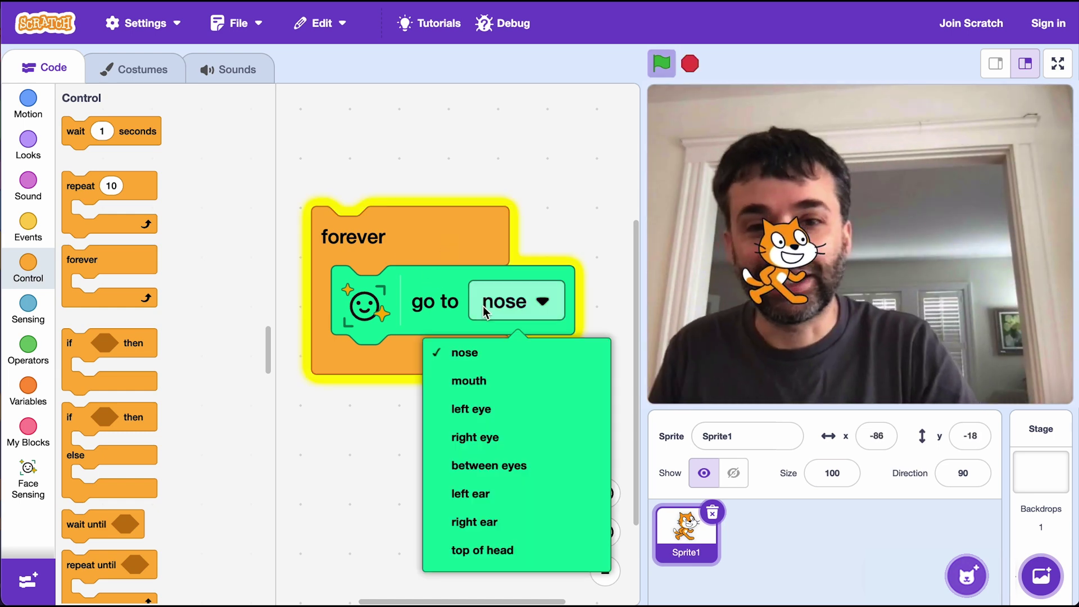
{"action": "left_click", "coordinate": [483, 494]}
{"action": "left_click", "coordinate": [29, 106]}
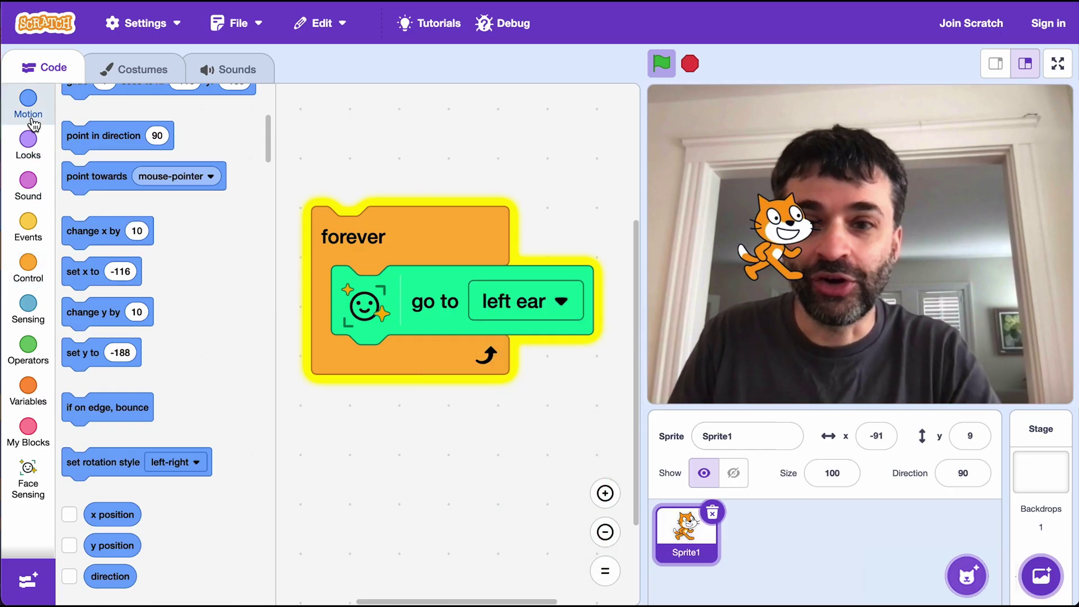
{"action": "left_click_drag", "start_coordinate": [74, 172], "coordinate": [350, 367]}
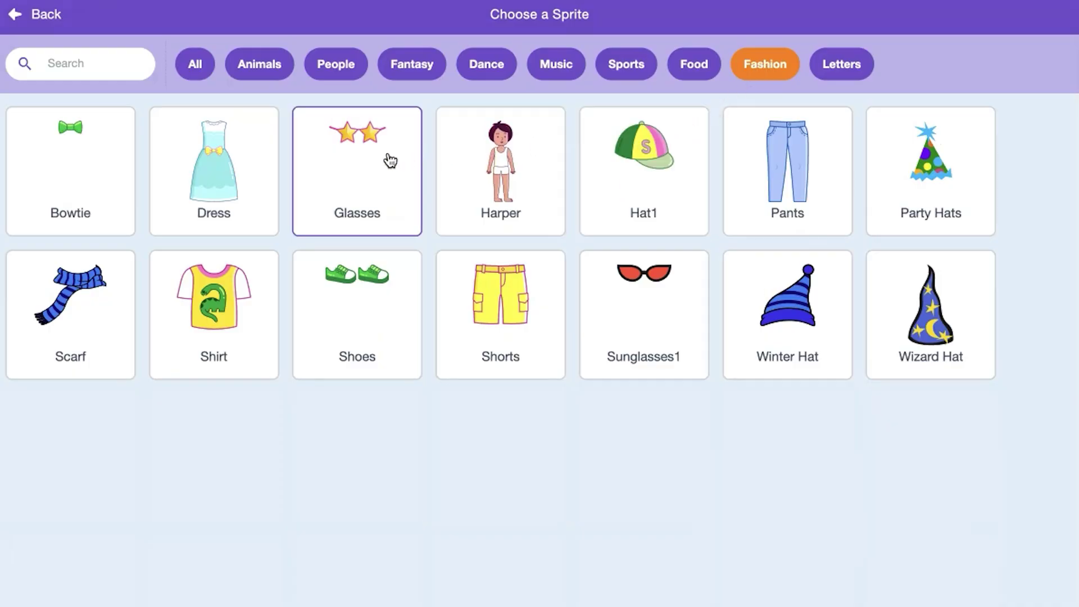
Add the Hat1 sprite and start a new blank painted costume for it.
{"action": "left_click", "coordinate": [643, 161]}
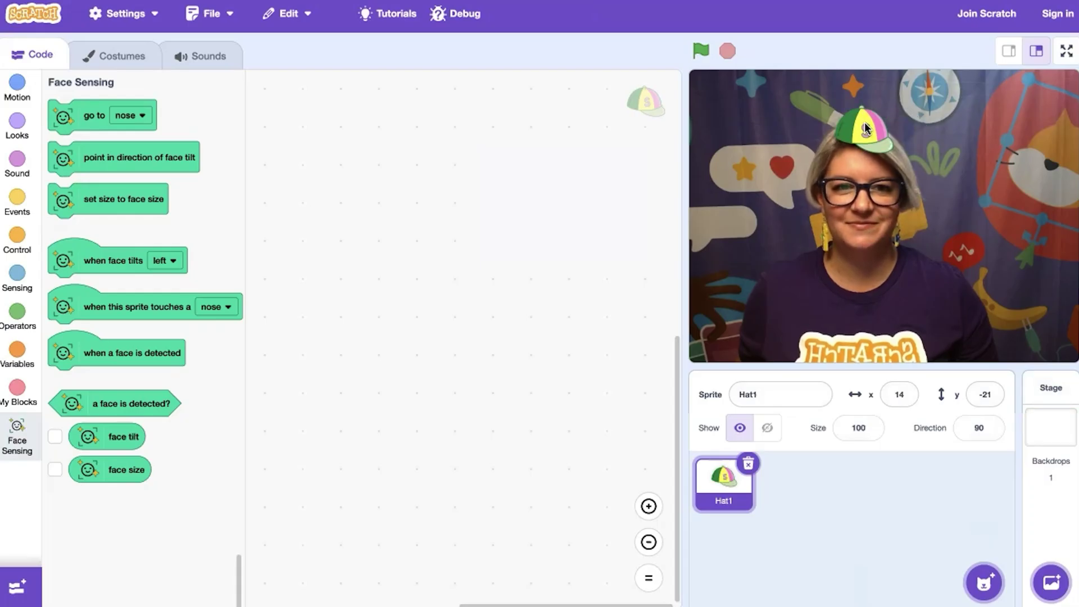
{"action": "left_click_drag", "start_coordinate": [867, 129], "coordinate": [865, 130]}
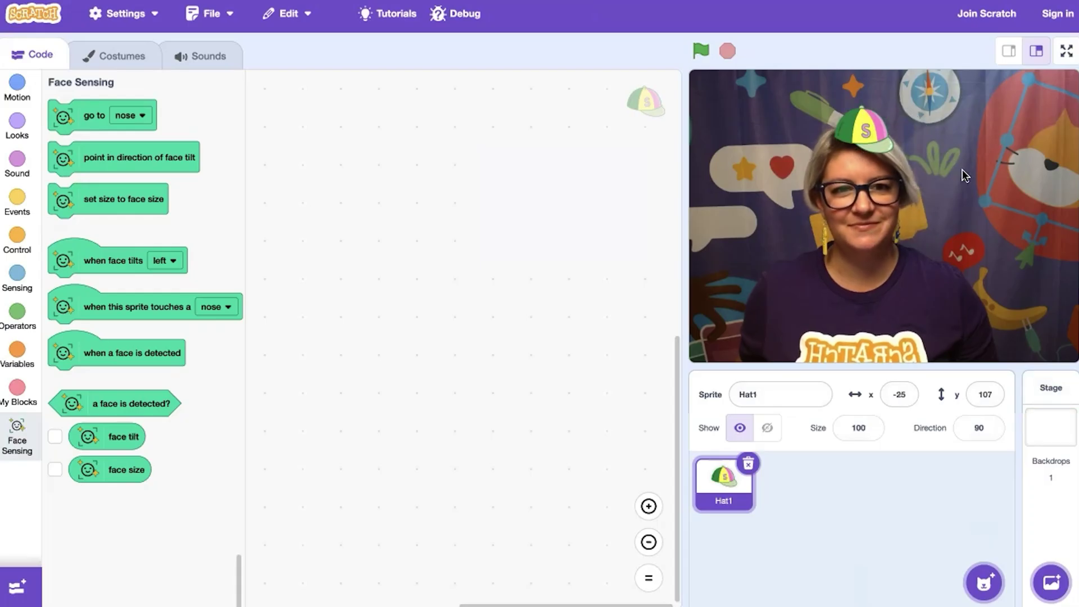
{"action": "left_click", "coordinate": [101, 59]}
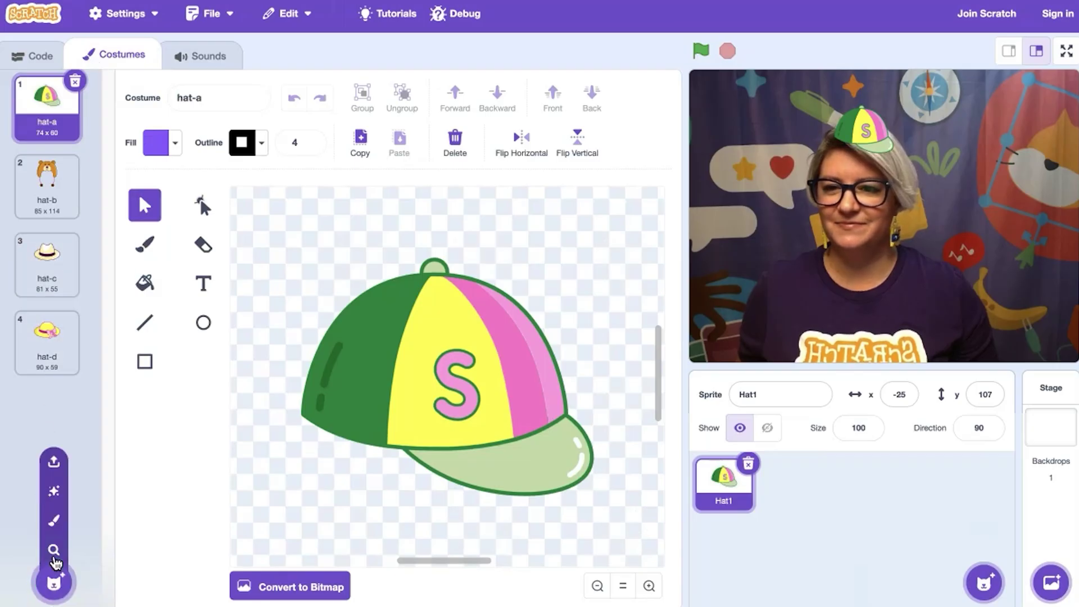
{"action": "left_click", "coordinate": [53, 521]}
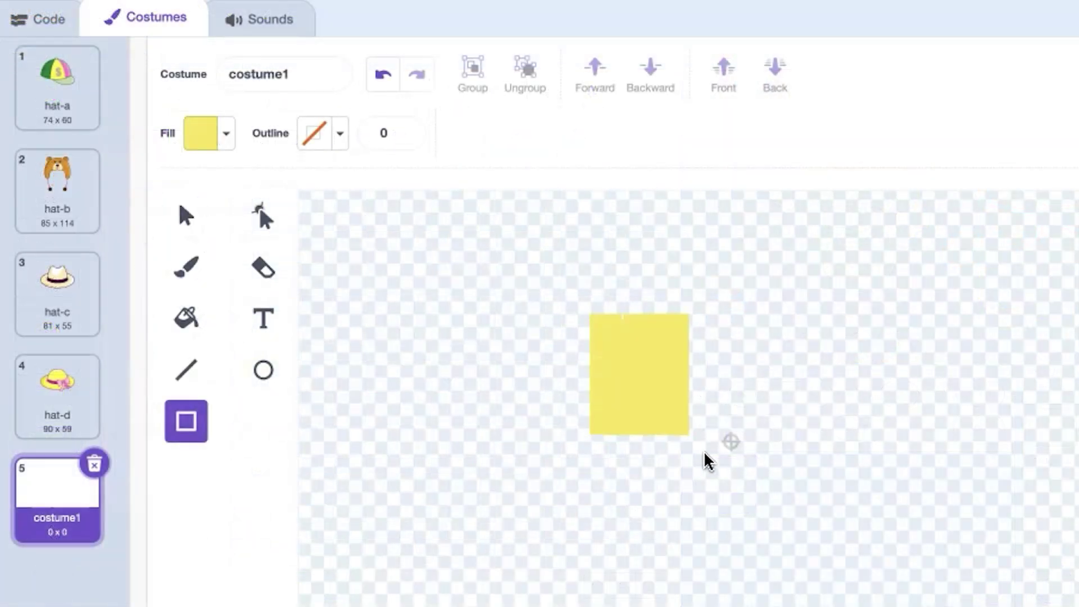
Draw a yellow square and reshape it into an upright, stretched triangle.
{"action": "left_click_drag", "start_coordinate": [707, 460], "coordinate": [836, 543]}
{"action": "left_click", "coordinate": [263, 217]}
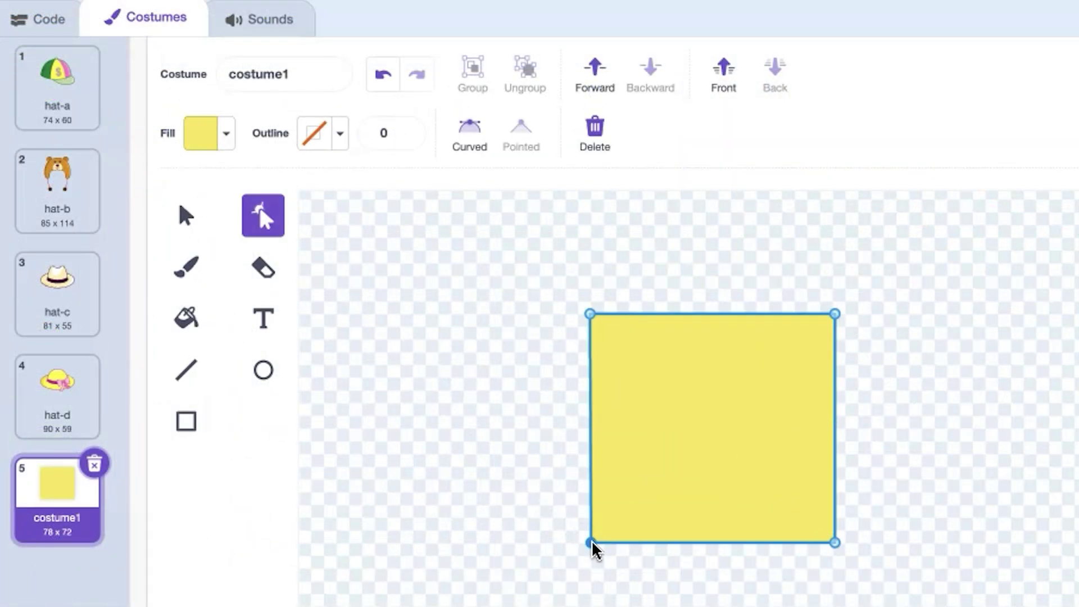
{"action": "left_click", "coordinate": [597, 135]}
{"action": "left_click", "coordinate": [186, 216]}
{"action": "left_click_drag", "start_coordinate": [711, 552], "coordinate": [794, 508]}
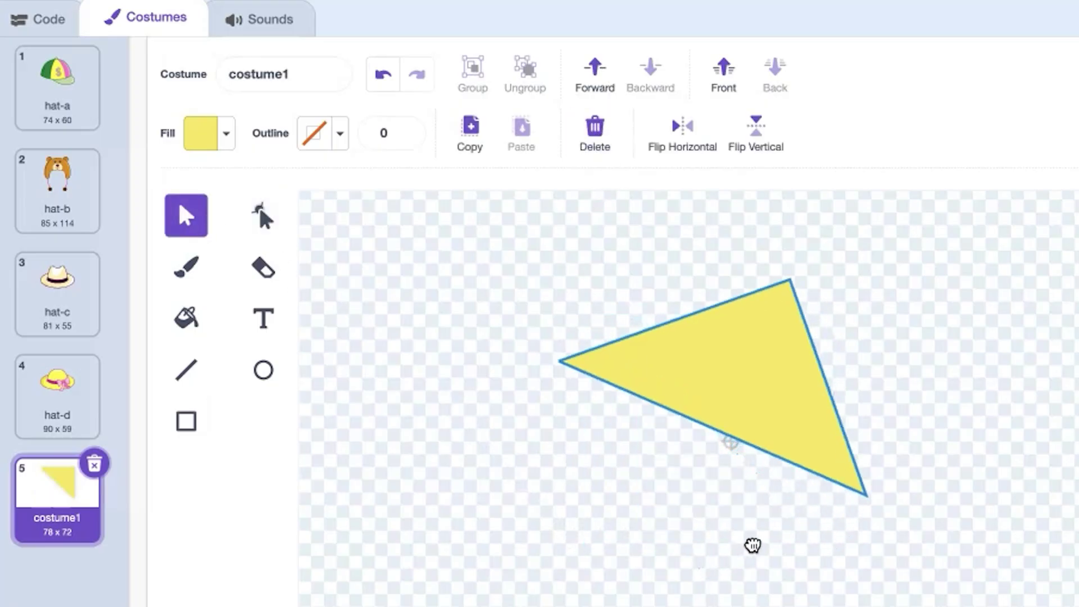
{"action": "left_click", "coordinate": [710, 397]}
{"action": "left_click_drag", "start_coordinate": [713, 437], "coordinate": [704, 579]}
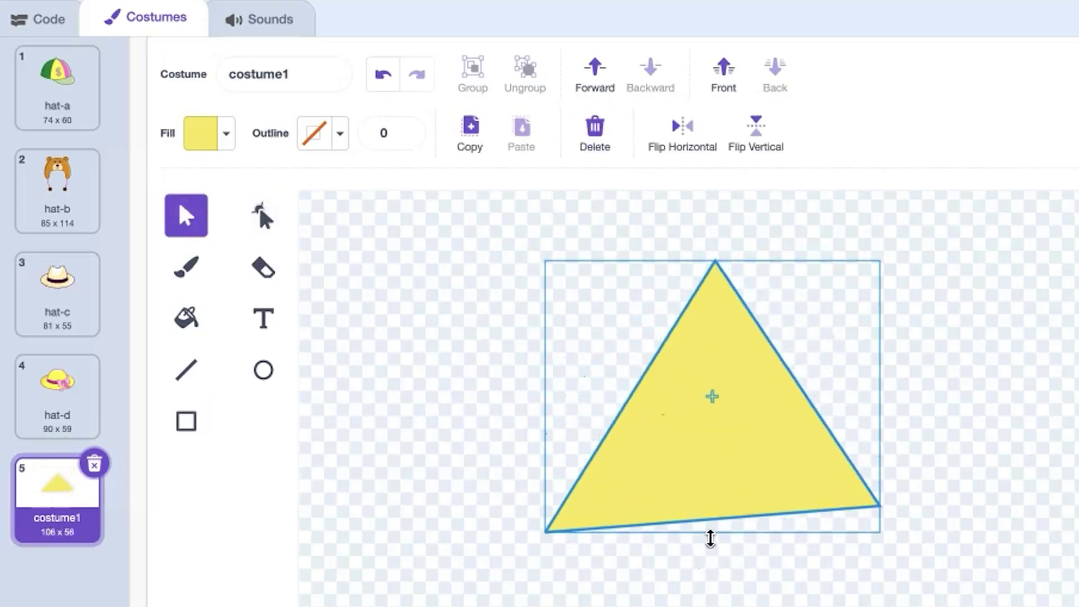
Add a smaller copy of the triangle to its left and select a blue circle.
{"action": "left_click", "coordinate": [469, 135]}
{"action": "left_click", "coordinate": [514, 138]}
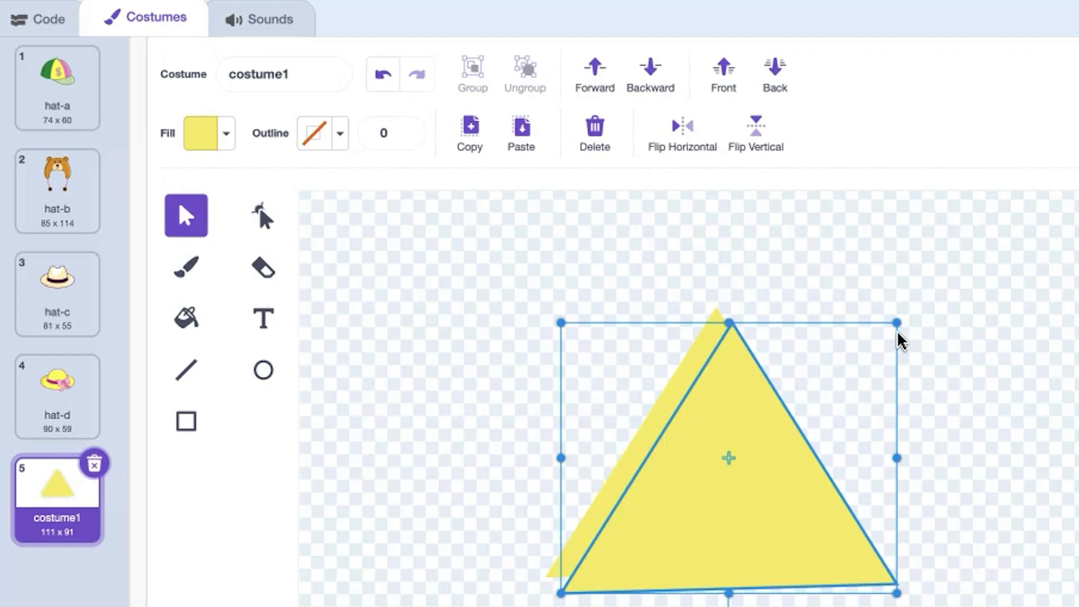
{"action": "mouse_move", "coordinate": [899, 341]}
{"action": "left_mouse_down"}
{"action": "mouse_move", "coordinate": [862, 358]}
{"action": "mouse_move", "coordinate": [775, 440]}
{"action": "left_mouse_up"}
{"action": "mouse_move", "coordinate": [682, 538]}
{"action": "left_mouse_down"}
{"action": "mouse_move", "coordinate": [602, 523]}
{"action": "mouse_move", "coordinate": [576, 551]}
{"action": "left_mouse_up"}
{"action": "left_click", "coordinate": [495, 139]}
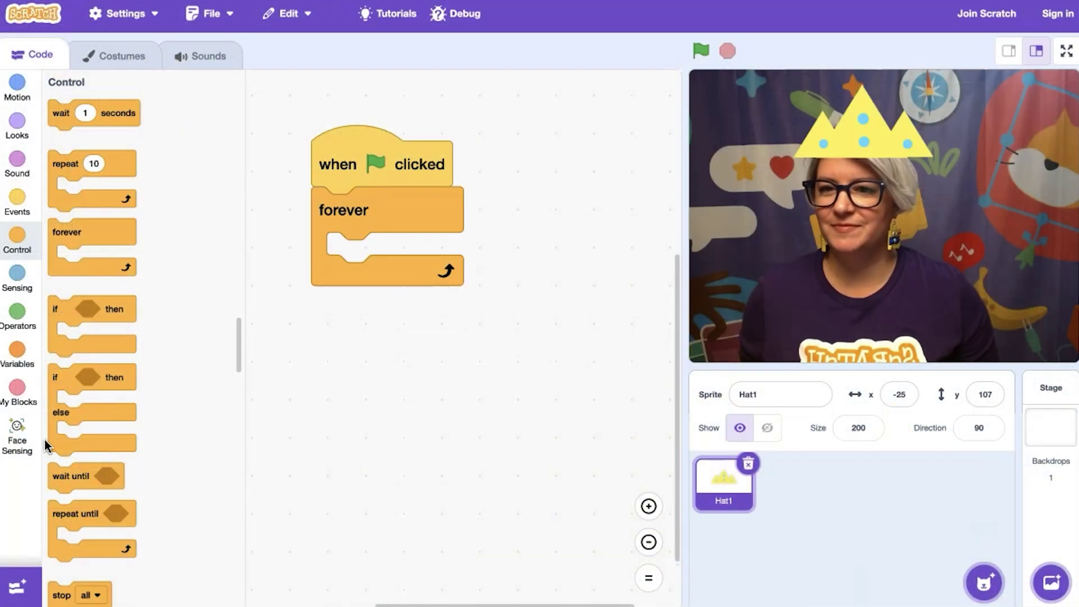
Add a 'go to top of head' block to Hat1's forever loop and run the script.
{"action": "left_click", "coordinate": [25, 447]}
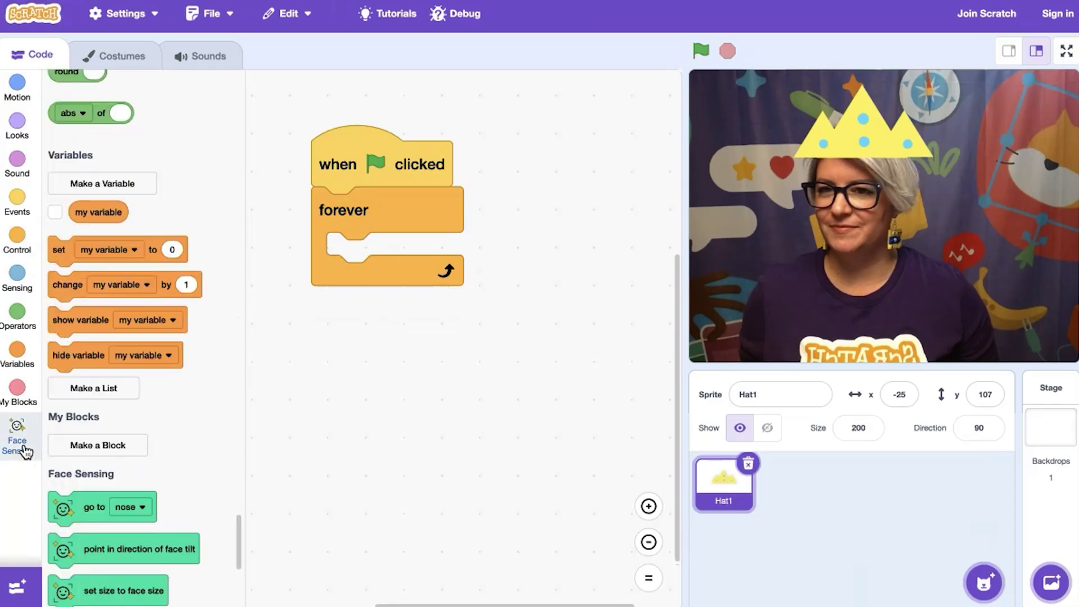
{"action": "left_click_drag", "start_coordinate": [85, 116], "coordinate": [506, 271]}
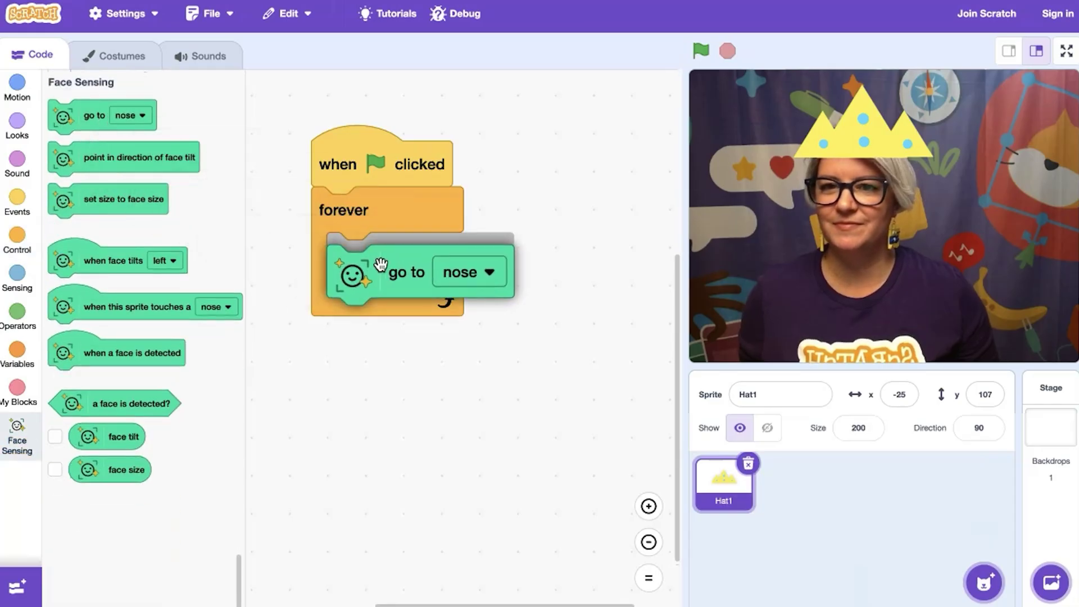
{"action": "left_click", "coordinate": [490, 260]}
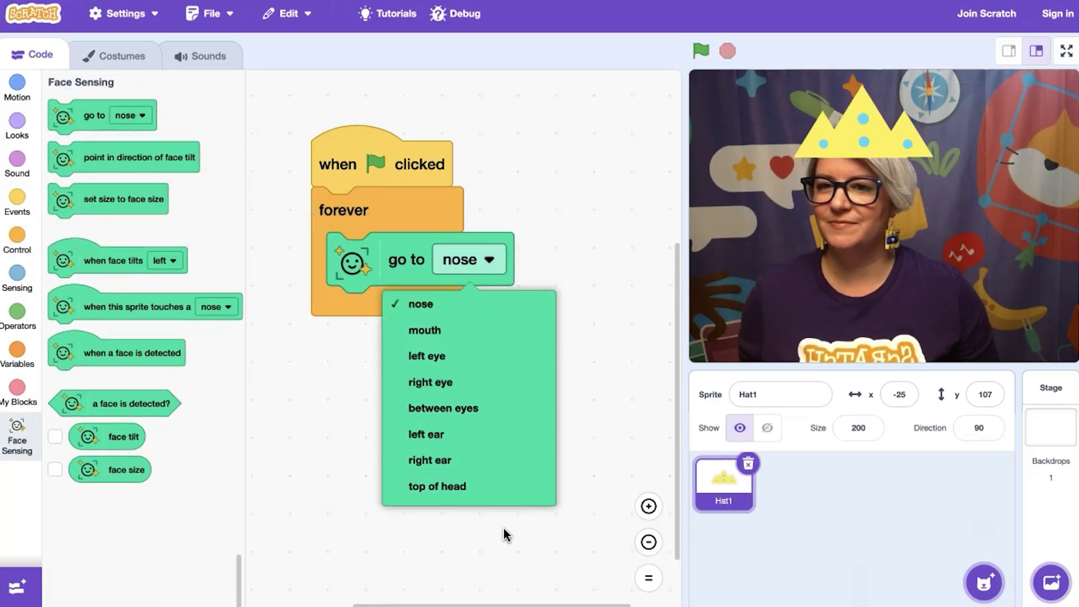
{"action": "left_click", "coordinate": [498, 486]}
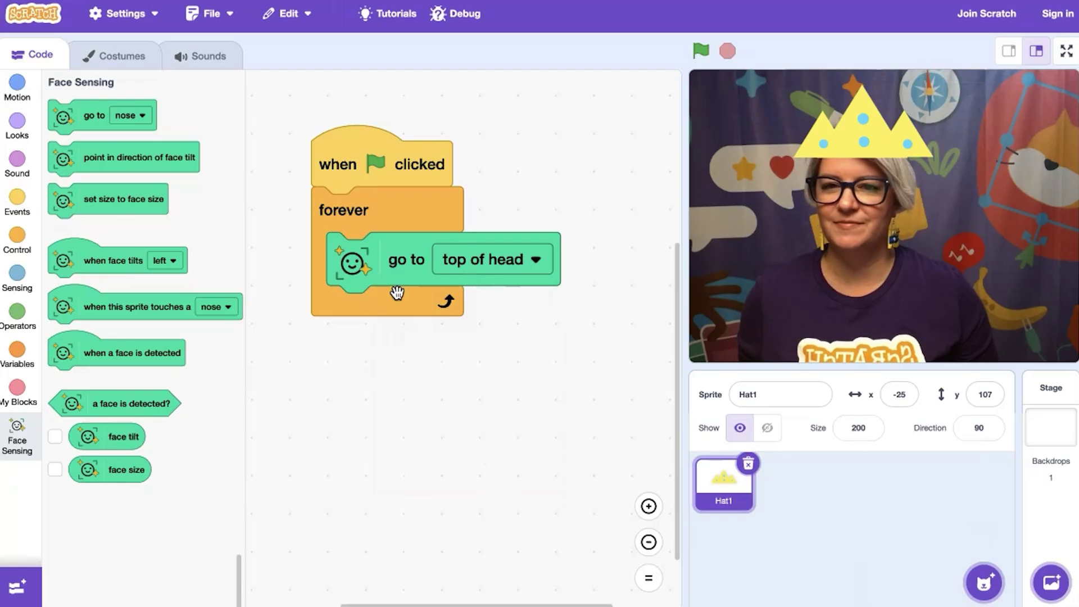
{"action": "left_click", "coordinate": [397, 292]}
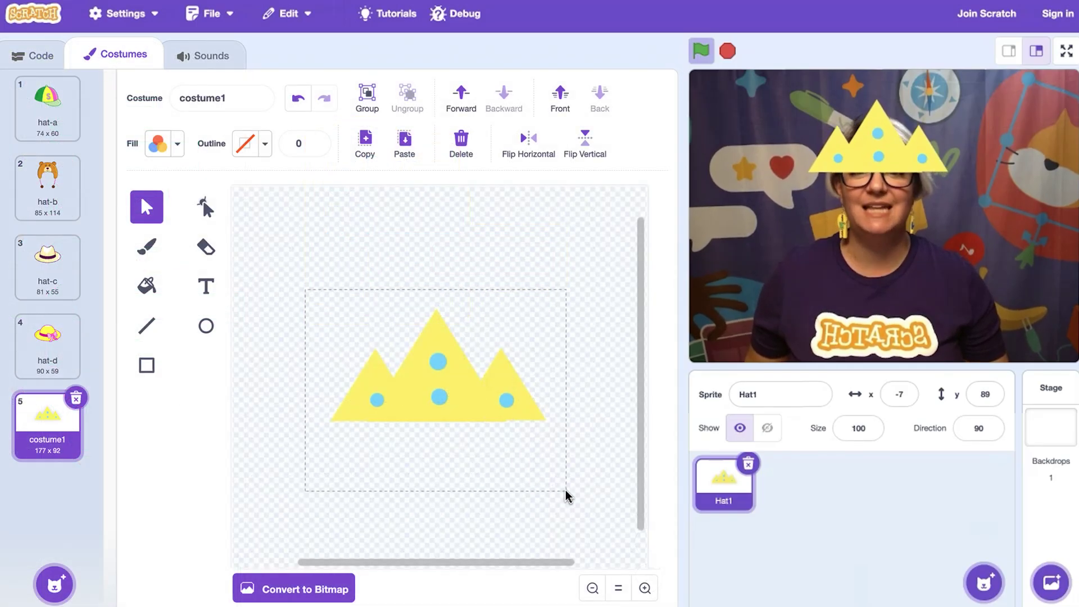
Select all the crown shapes and drag them higher in the costume.
{"action": "left_click_drag", "start_coordinate": [565, 492], "coordinate": [574, 500]}
{"action": "mouse_move", "coordinate": [487, 421]}
{"action": "left_mouse_down"}
{"action": "mouse_move", "coordinate": [487, 363]}
{"action": "mouse_move", "coordinate": [532, 248]}
{"action": "mouse_move", "coordinate": [477, 359]}
{"action": "left_mouse_up"}
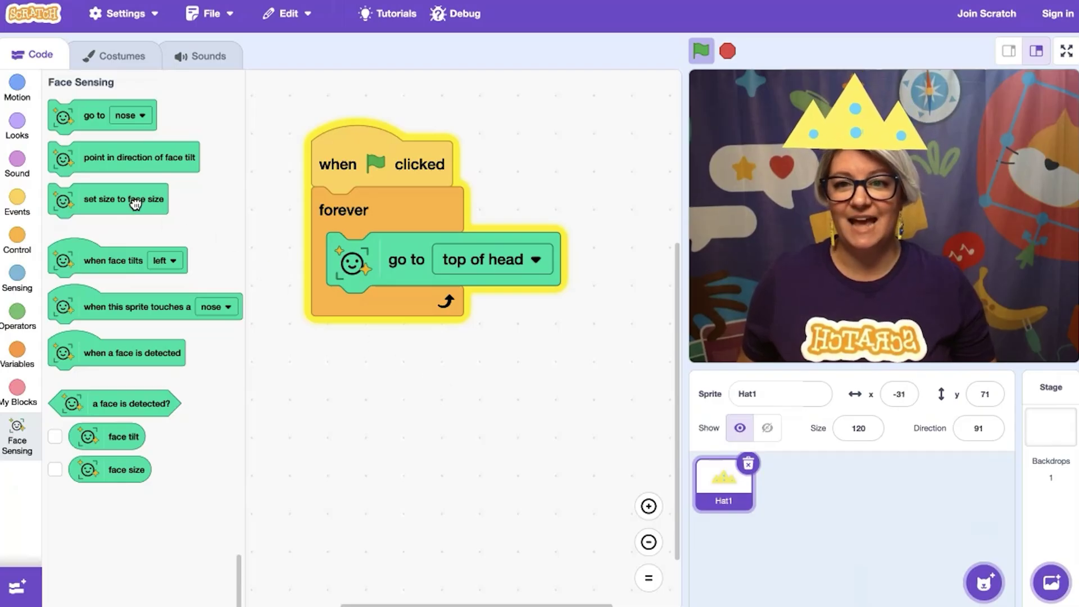
Drop 'set size to face size' and 'point in direction of face tilt' blocks into the crown's loop.
{"action": "left_click_drag", "start_coordinate": [134, 203], "coordinate": [408, 303]}
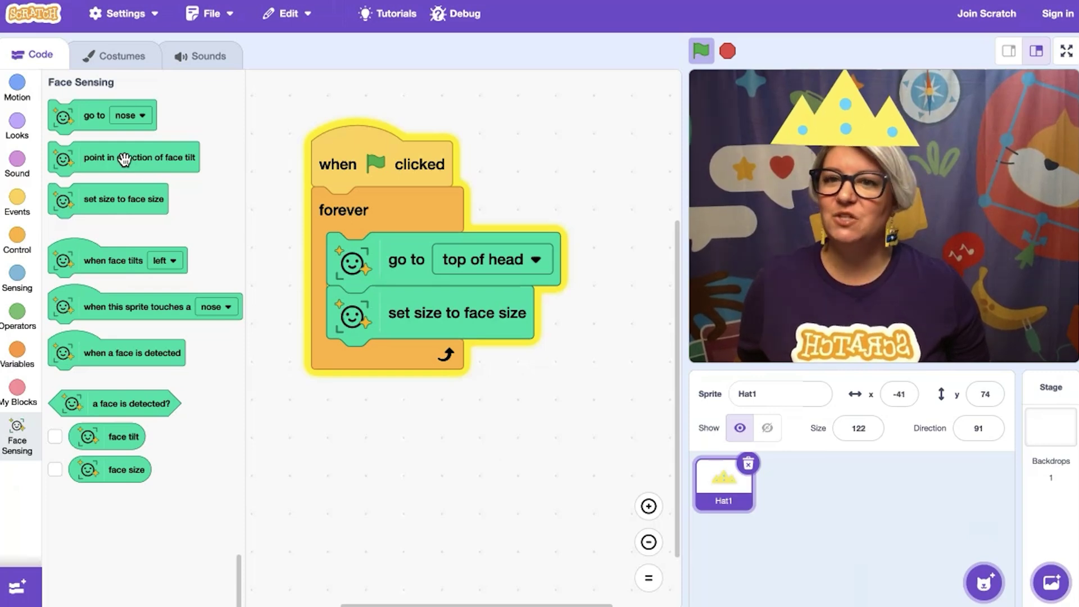
{"action": "left_click_drag", "start_coordinate": [124, 161], "coordinate": [411, 361]}
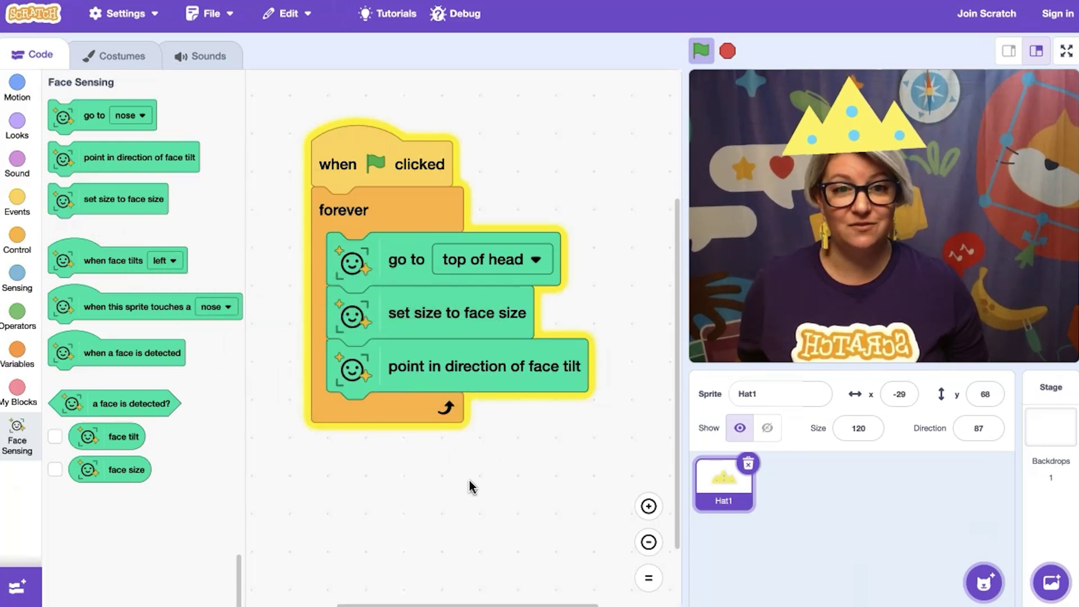